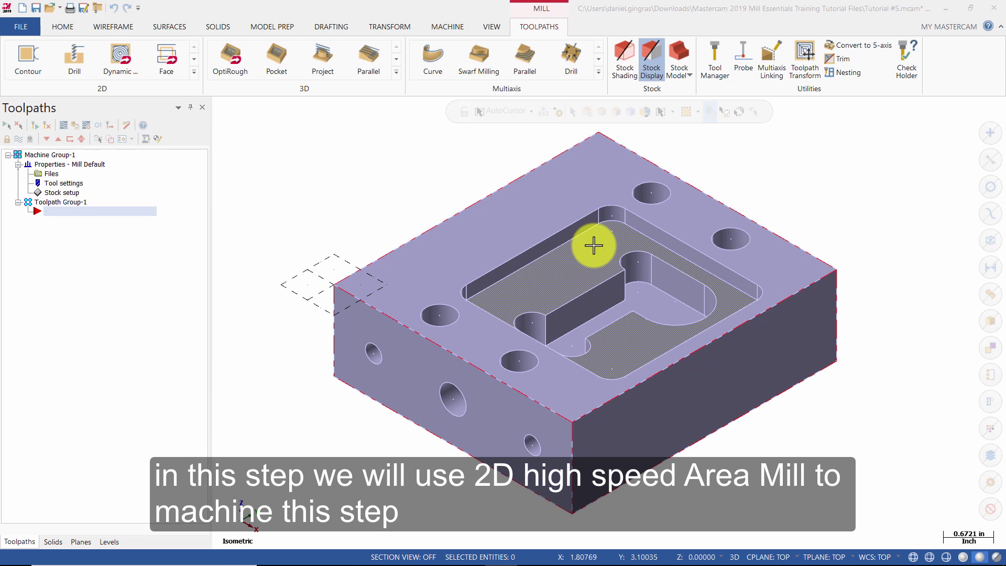
Expand the 2D toolpath gallery to show all toolpath types.
click(196, 78)
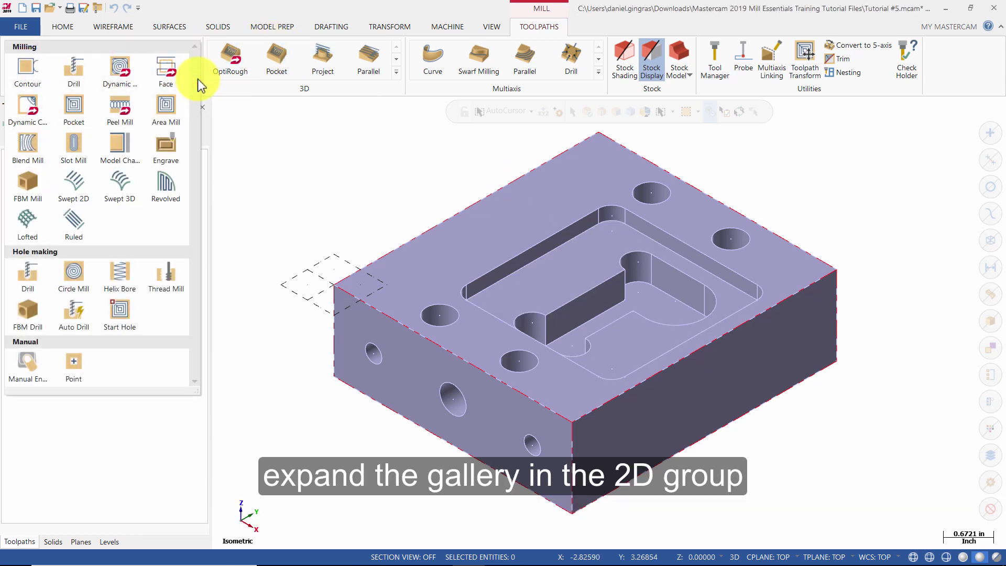
Start Area Mill and chain the step pocket outline on the C-plane, staying inside.
click(168, 108)
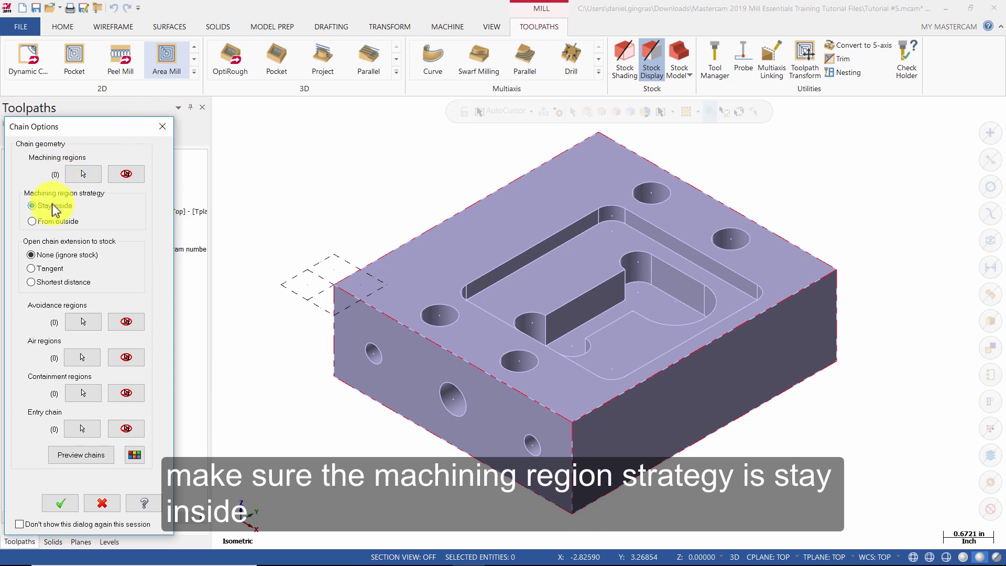
click(53, 204)
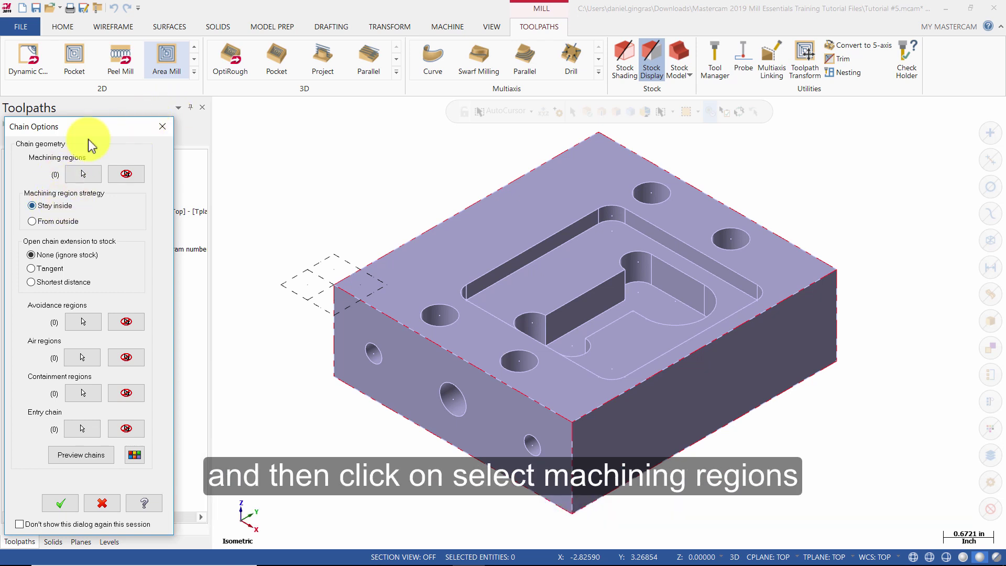
click(84, 175)
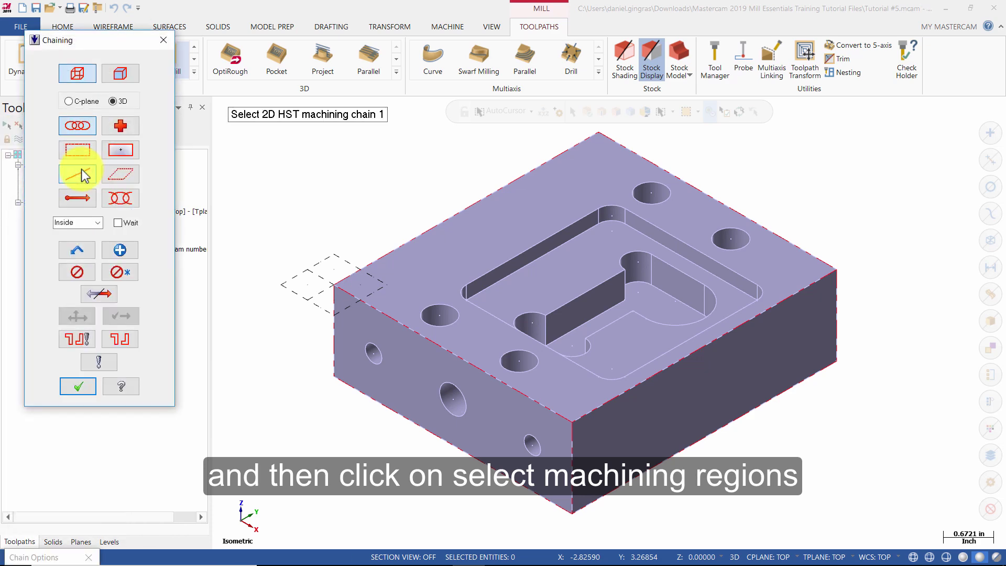
click(80, 103)
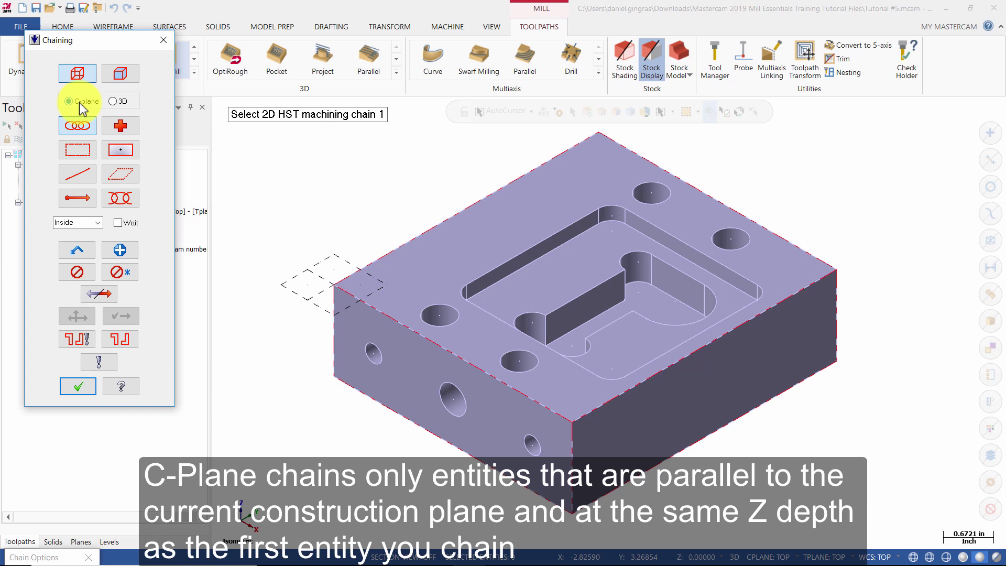
click(631, 226)
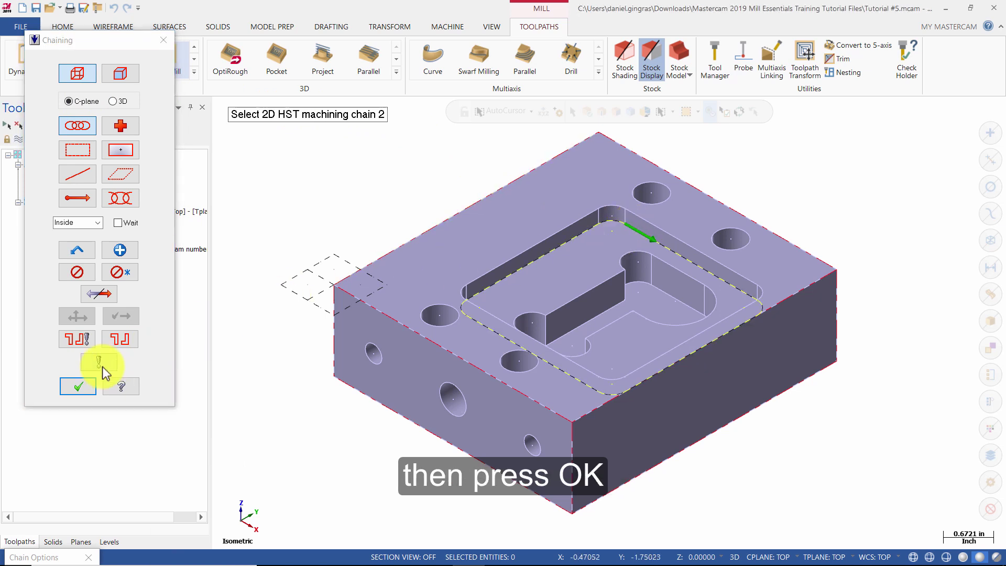
click(76, 384)
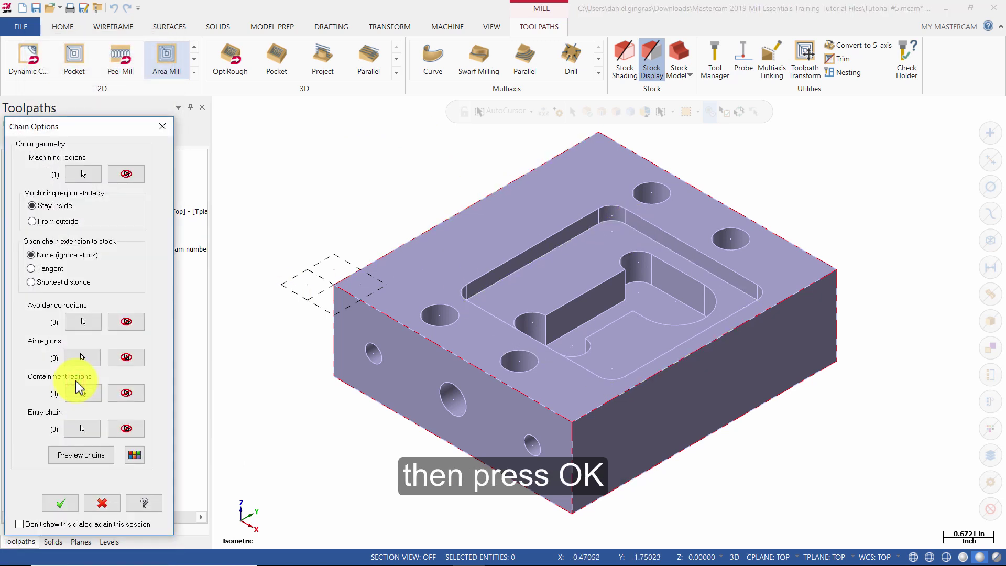
Accept the chain, preview the pocket region in isometric view, then switch the preview off.
click(62, 504)
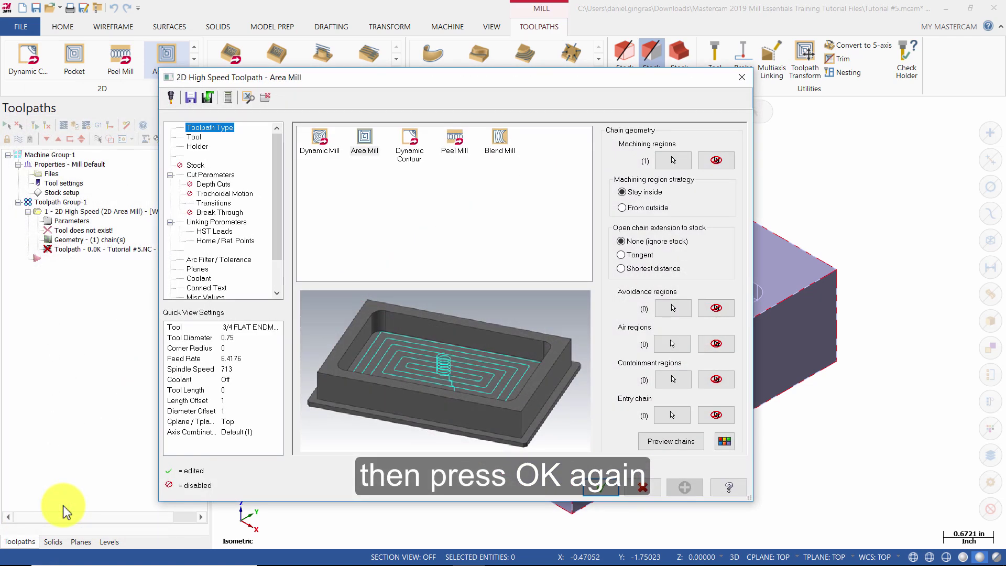
click(664, 444)
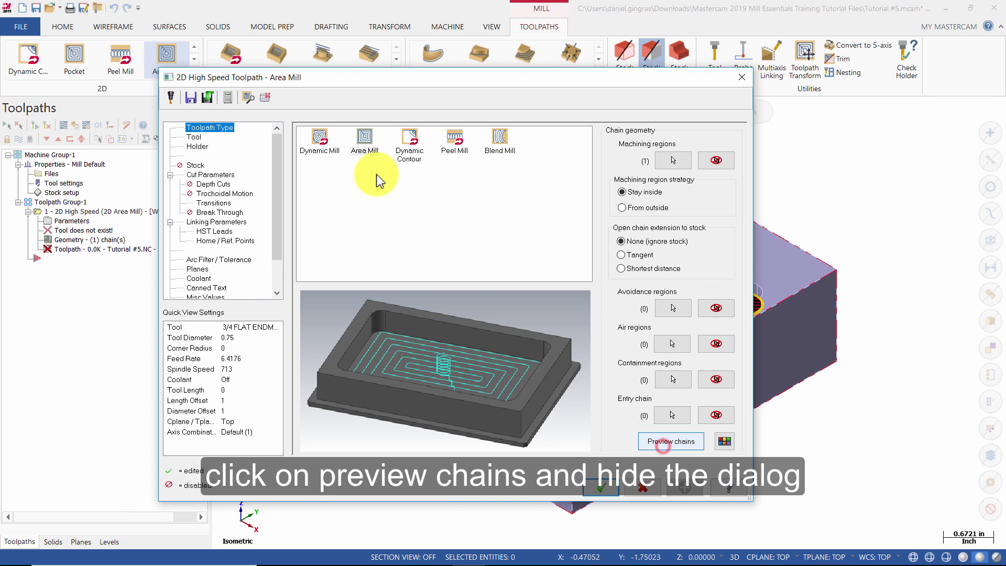
click(265, 97)
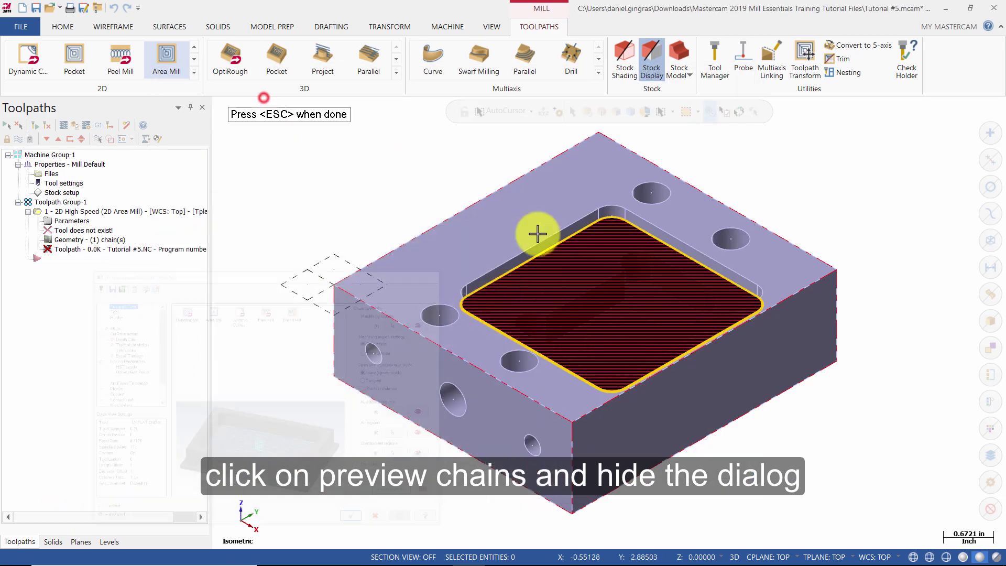
mouse_move(574, 259)
middle_down()
mouse_move(556, 320)
mouse_move(589, 266)
middle_up()
right_click(589, 267)
click(634, 368)
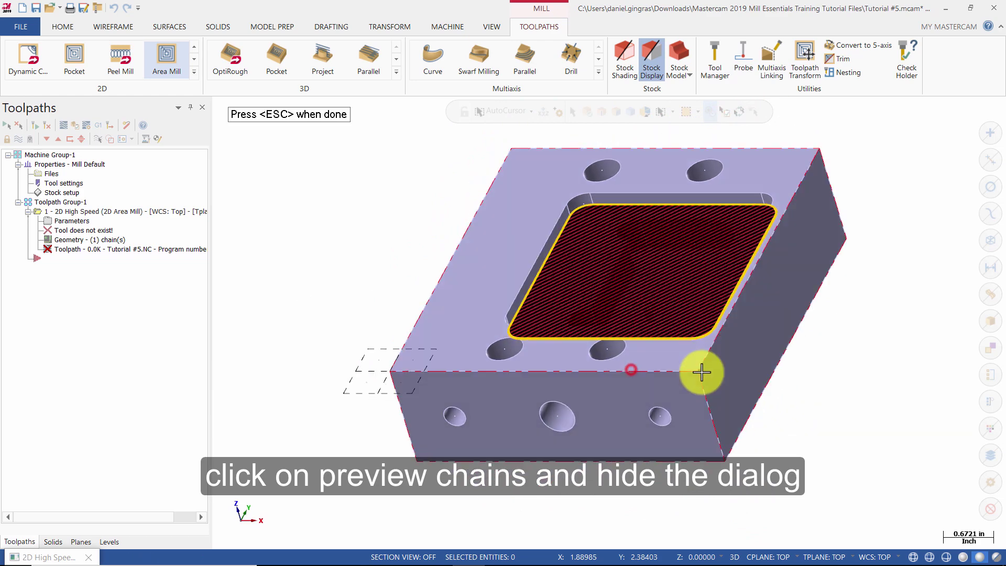
key(Escape)
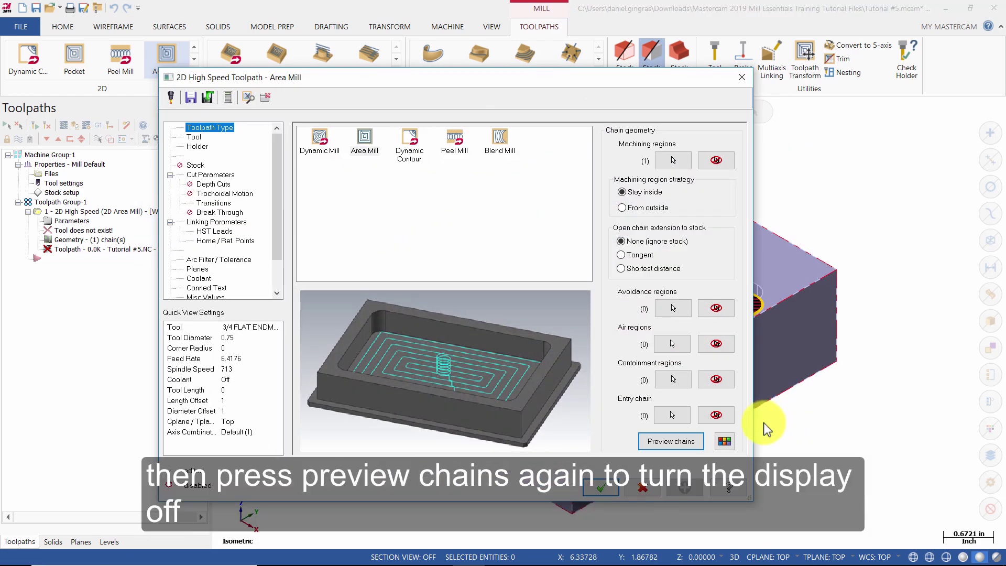
click(668, 445)
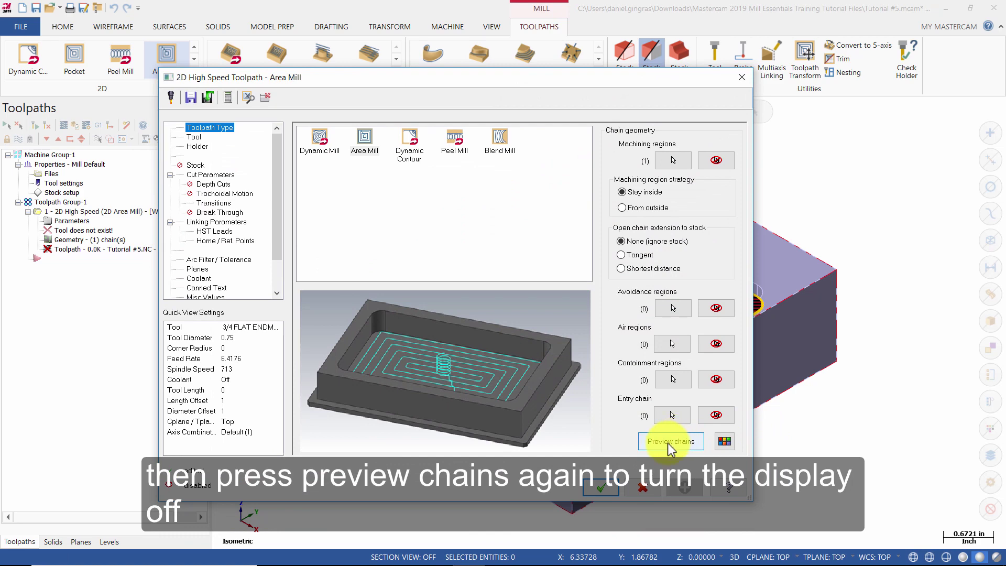
click(667, 445)
Assign the 3/4 flat endmill from the library, filtered to 0.75 diameter flat endmills.
click(193, 138)
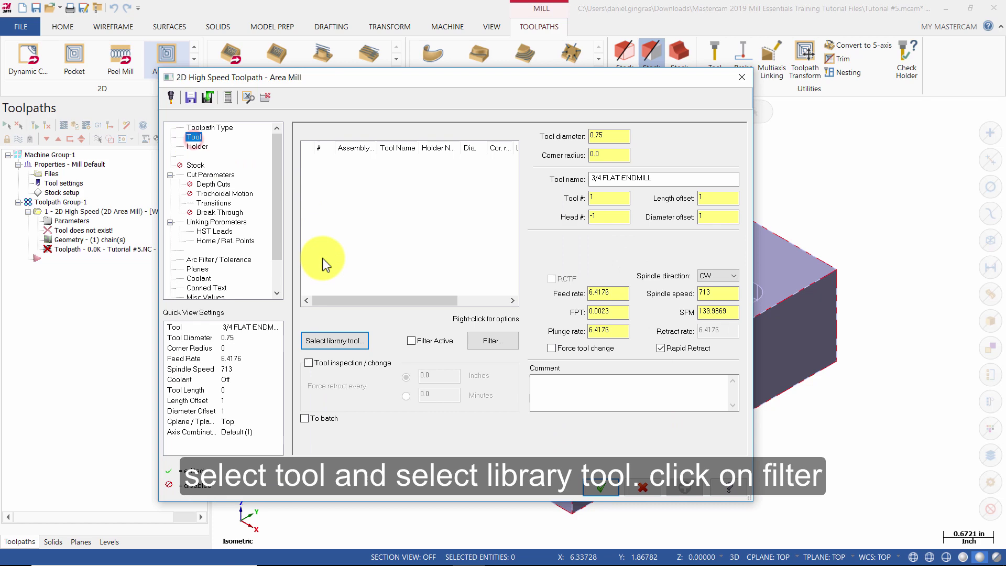
click(334, 340)
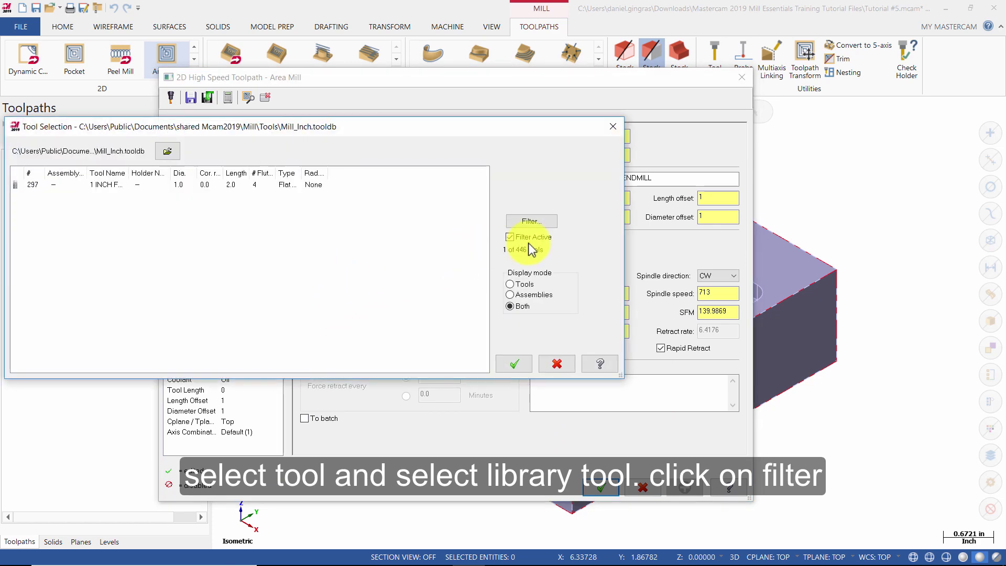
click(531, 222)
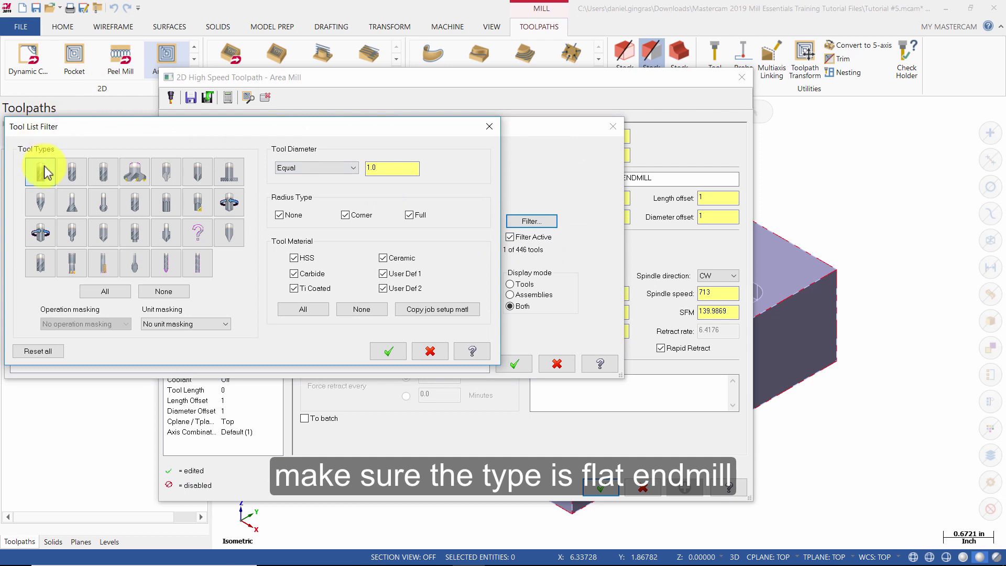
double_click(396, 169)
text(.75)
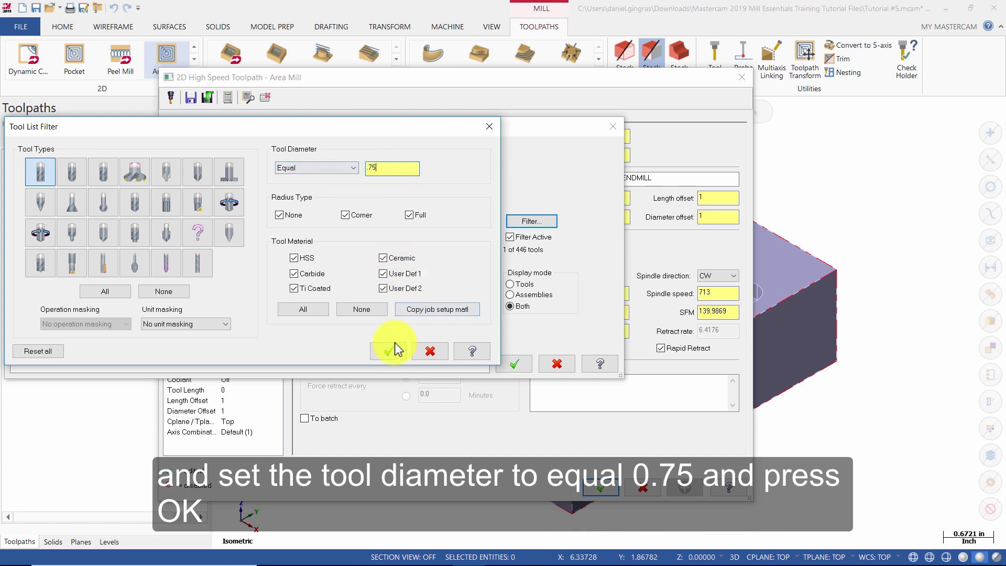
click(389, 352)
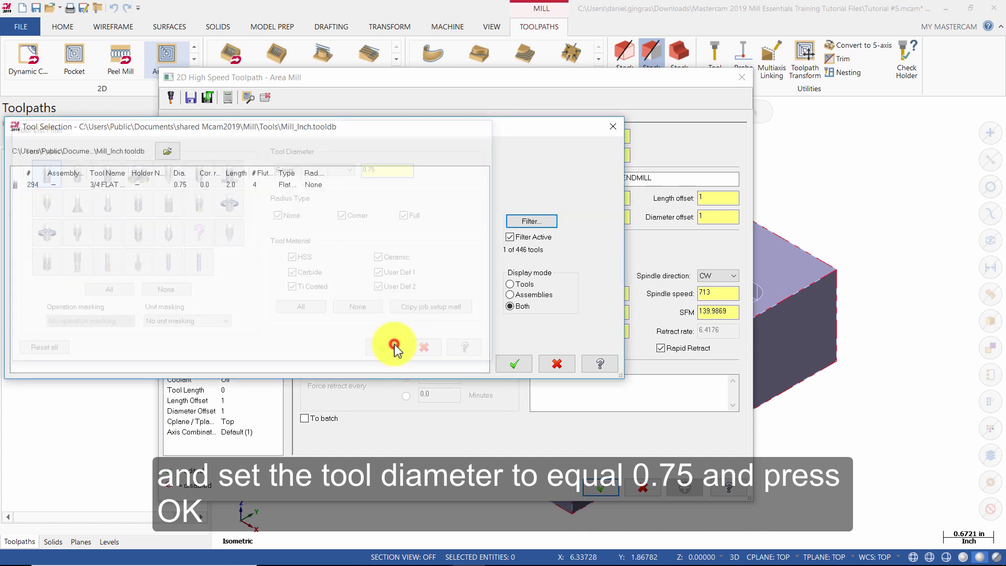
click(132, 184)
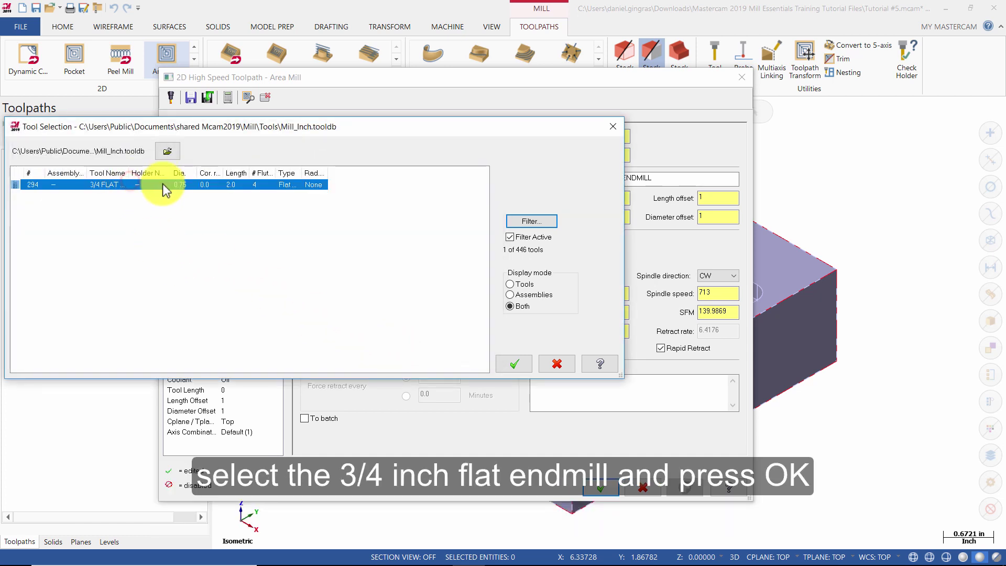
click(515, 364)
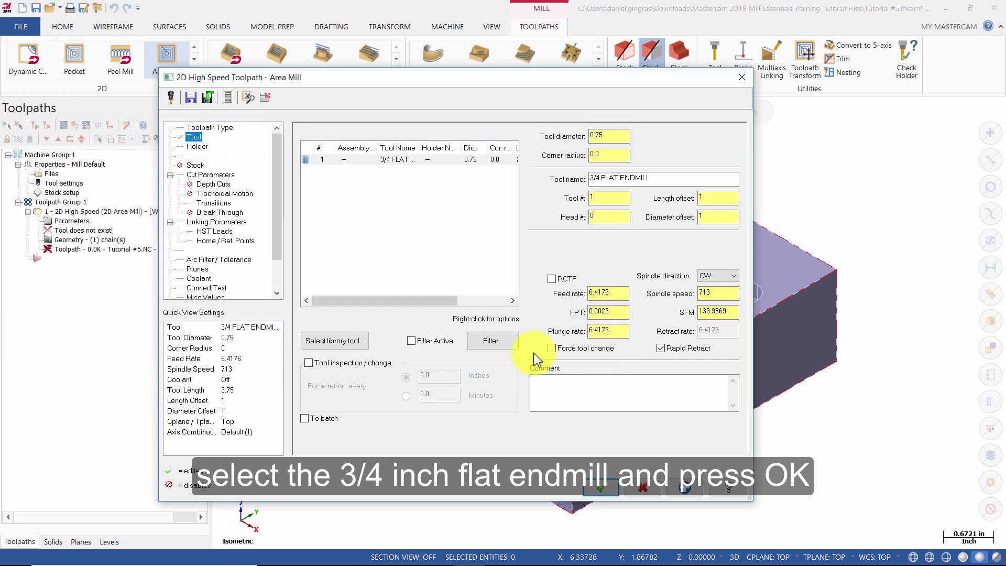
Enter the toolpath comment 'Use Area Mill to machine the step'.
click(594, 388)
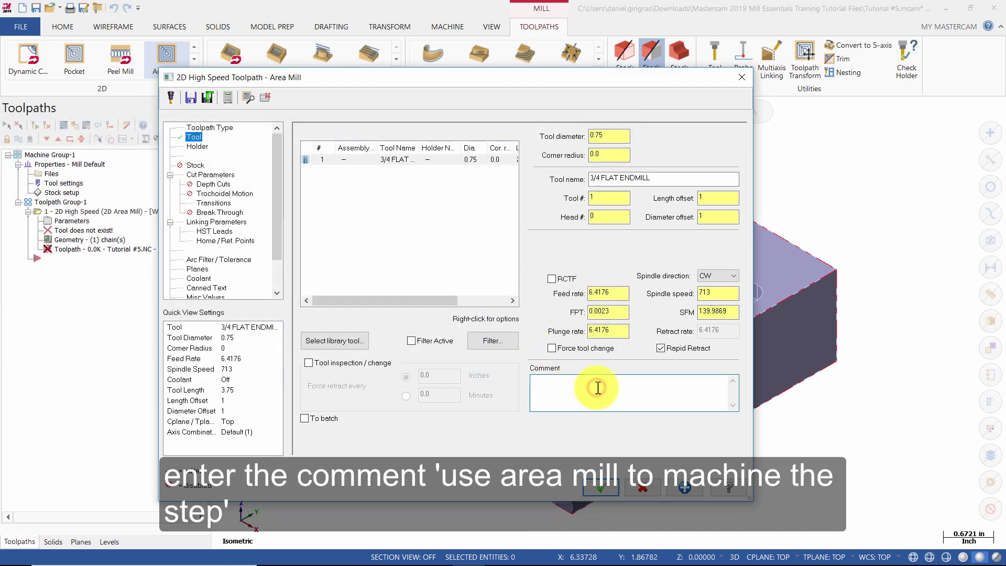
text(Use area Mill to machine the step)
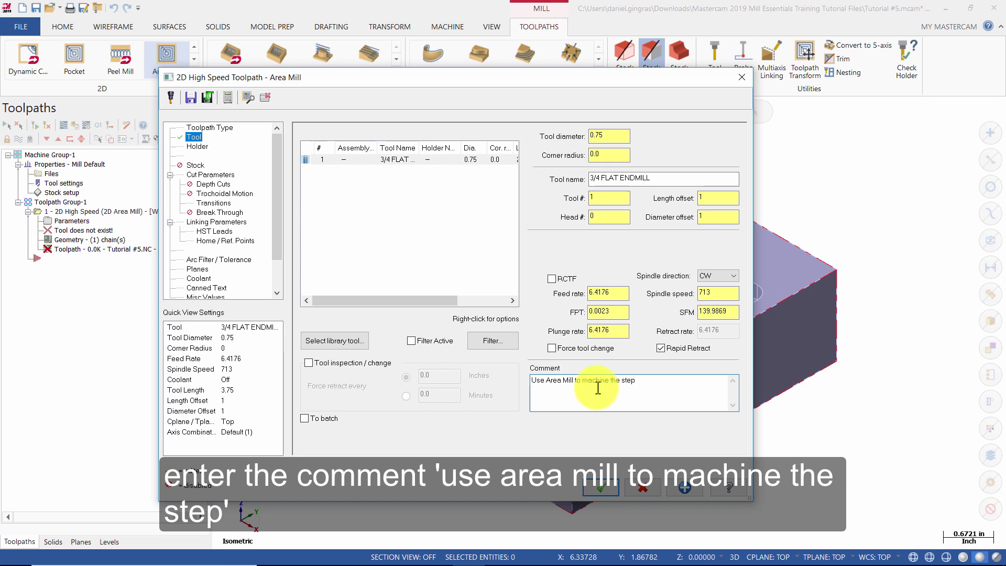
Enable corner rounding and set wall and floor stock to leave to 0.
click(212, 174)
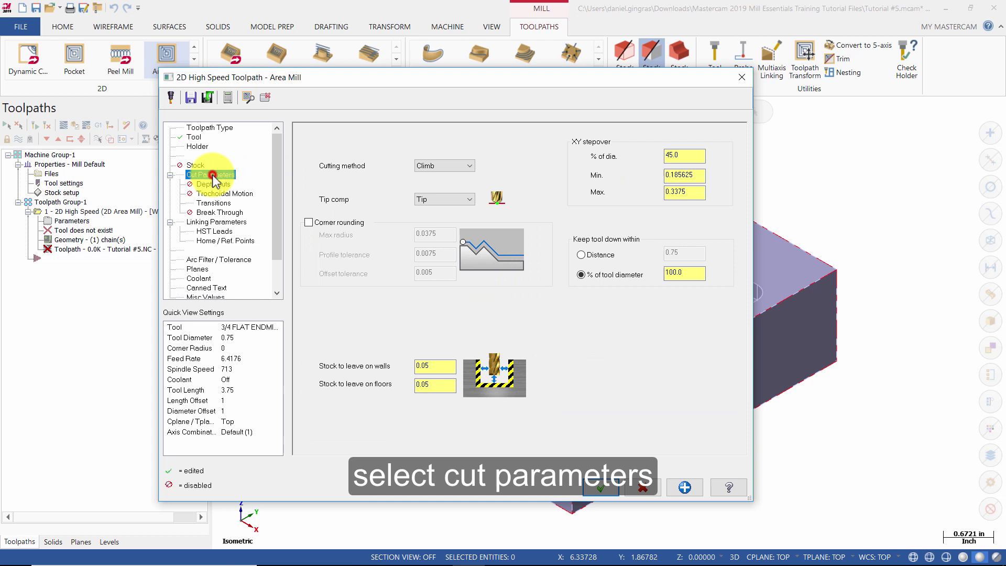
click(326, 221)
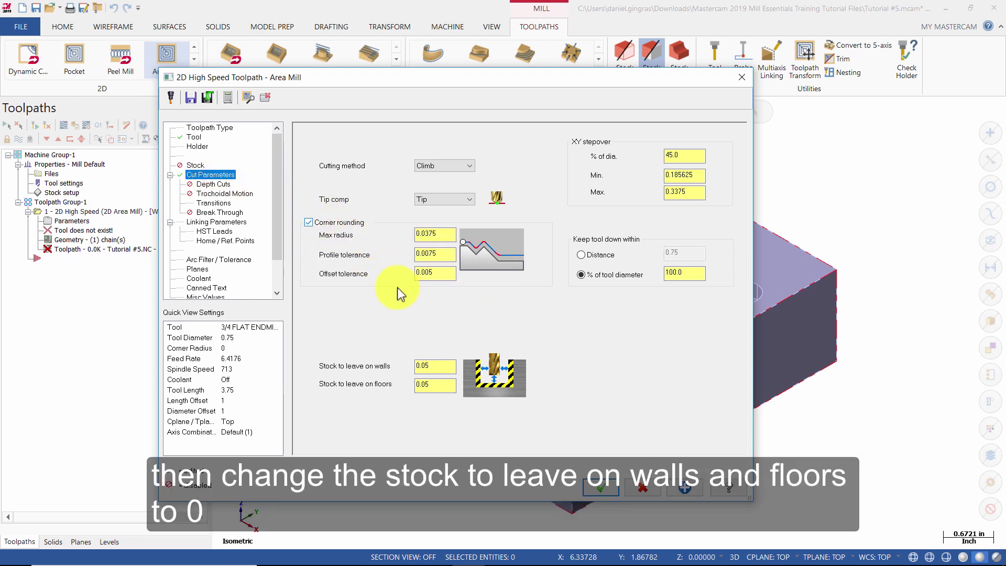
click(445, 366)
key(BackSpace)
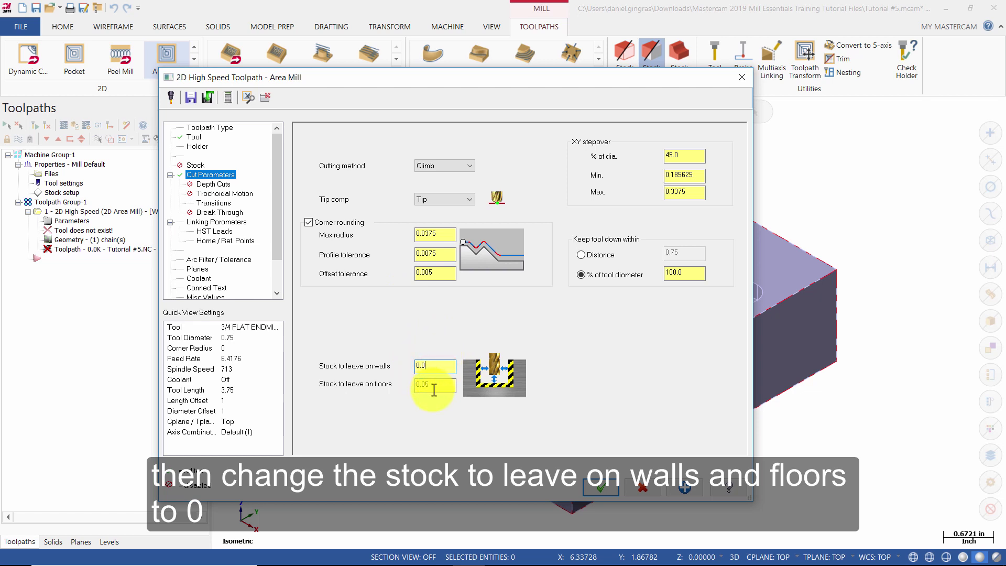
click(446, 386)
key(BackSpace)
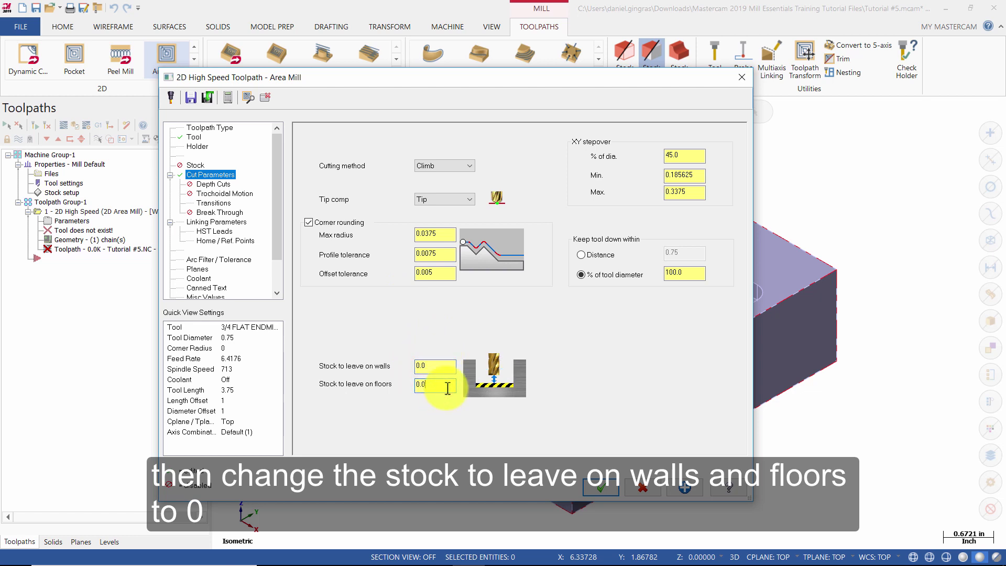
Leave depth cuts disabled and set the entry helix radius to 0.5.
click(222, 184)
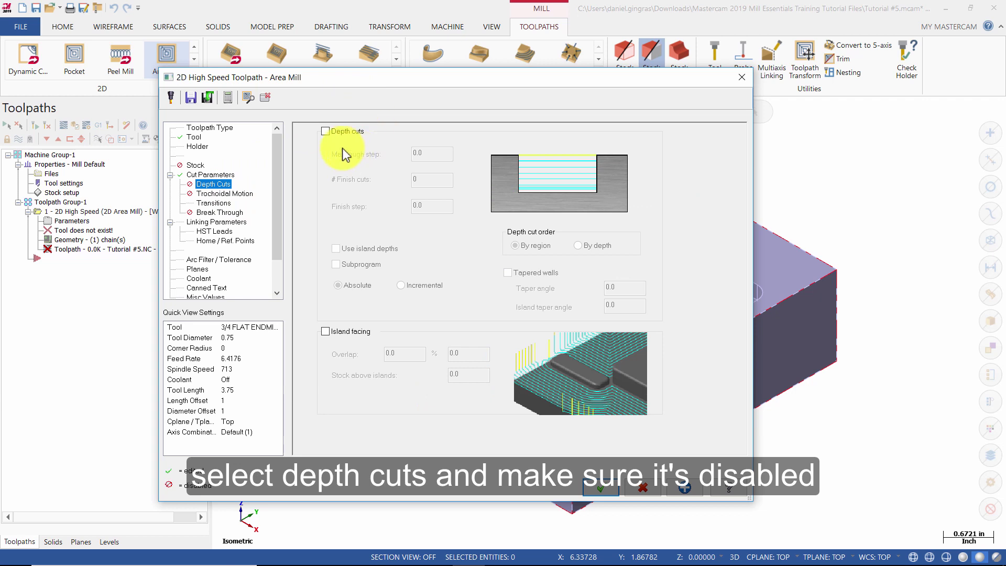
click(220, 204)
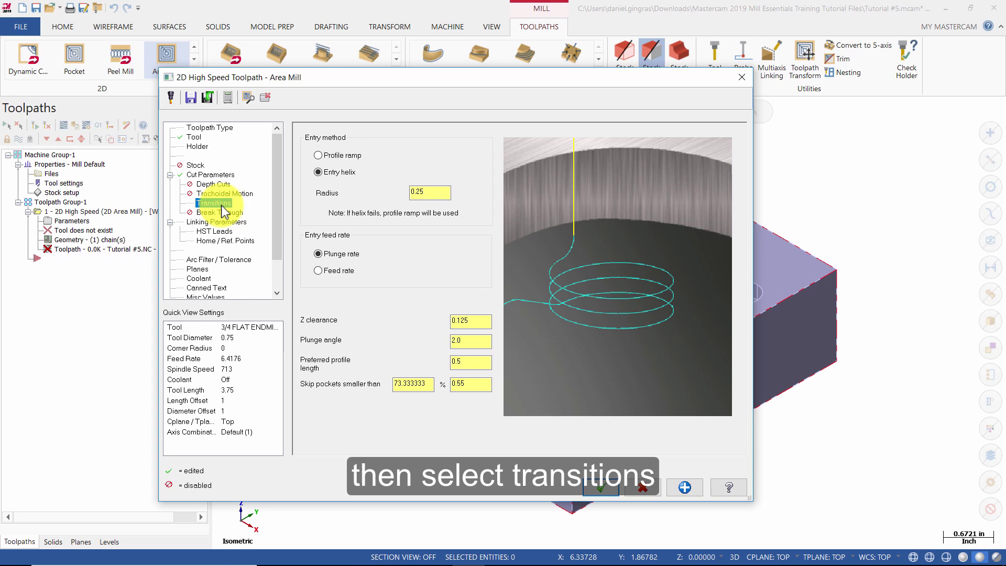
click(437, 191)
key(BackSpace)
key(BackSpace)
key(BackSpace)
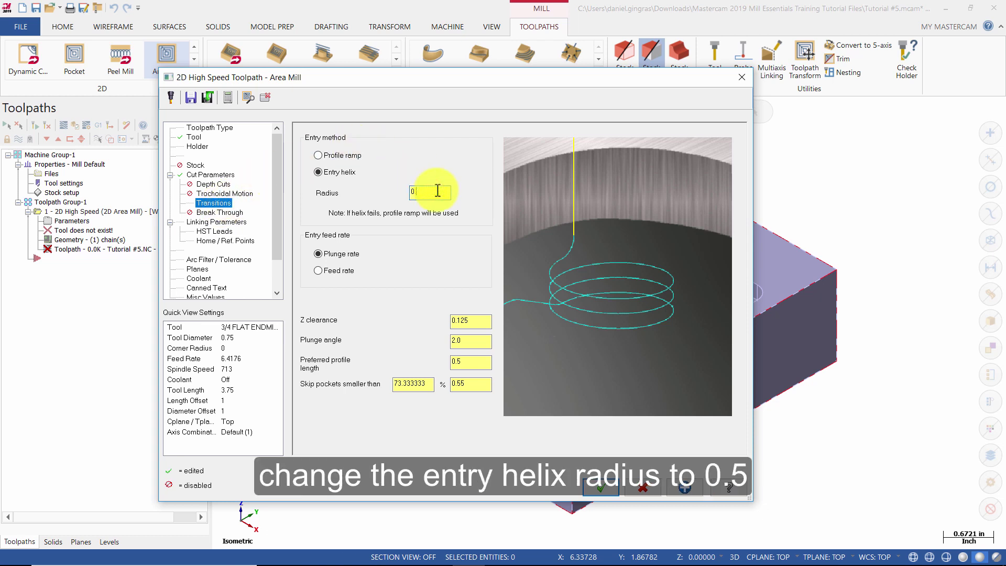
Enable clearance at 1 absolute; keep retract, feed plane, top of stock and depth modes.
click(237, 223)
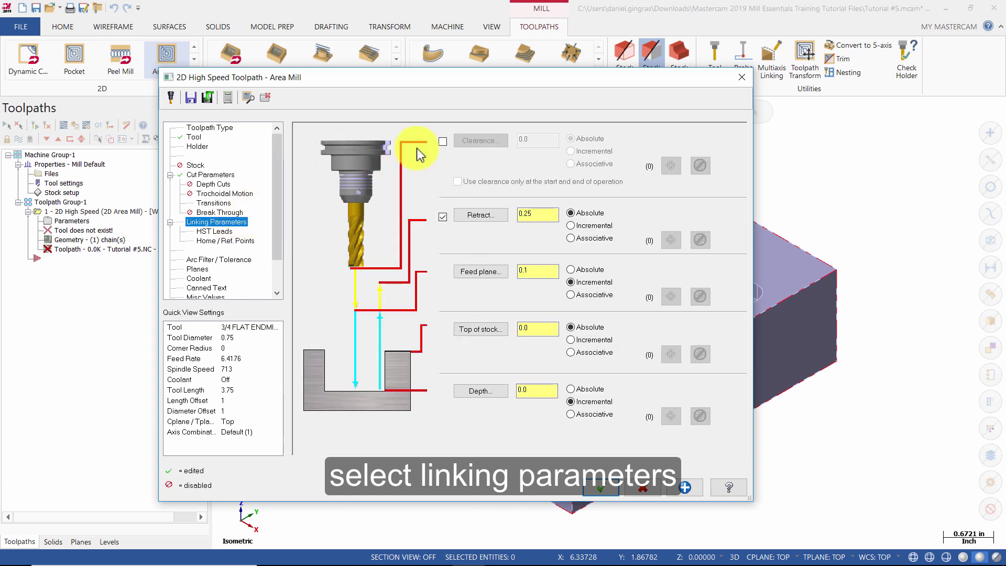
click(444, 143)
double_click(525, 140)
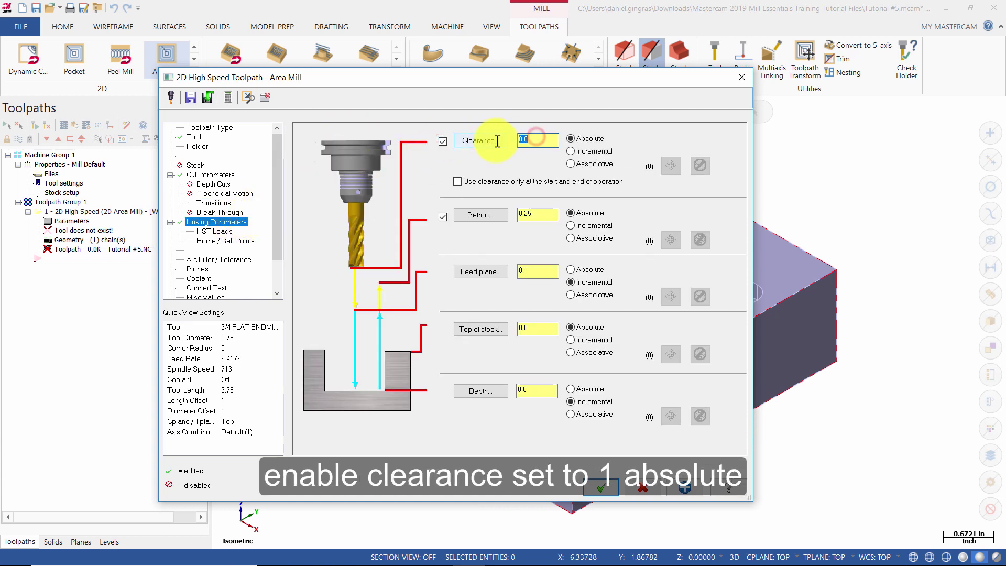
text(1)
click(602, 142)
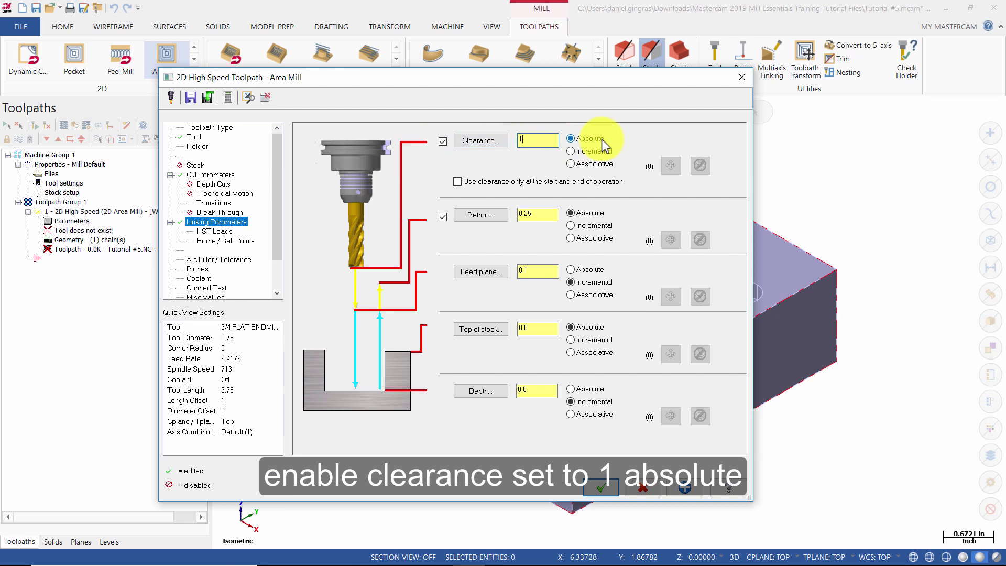
click(592, 221)
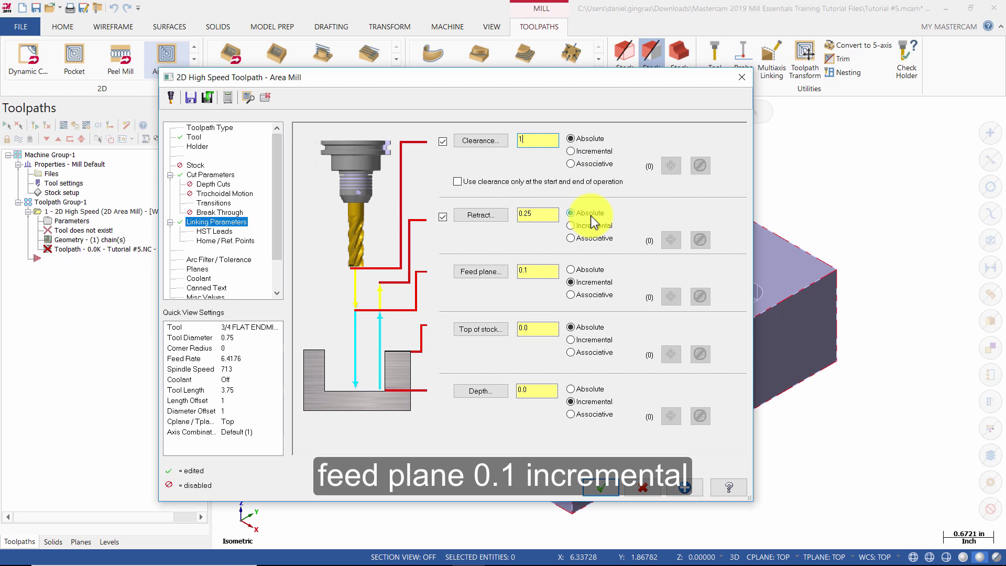
click(584, 283)
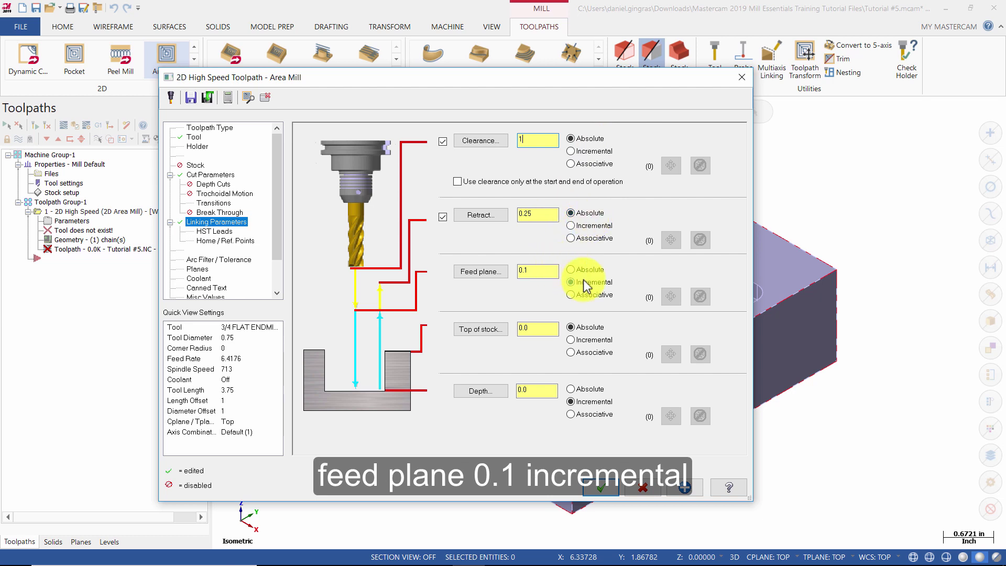
click(597, 331)
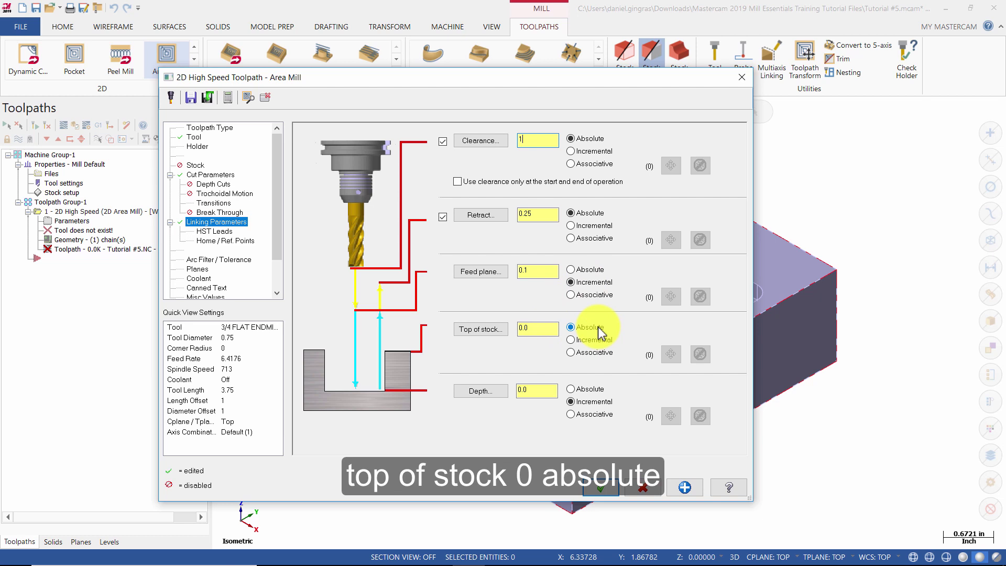
click(583, 404)
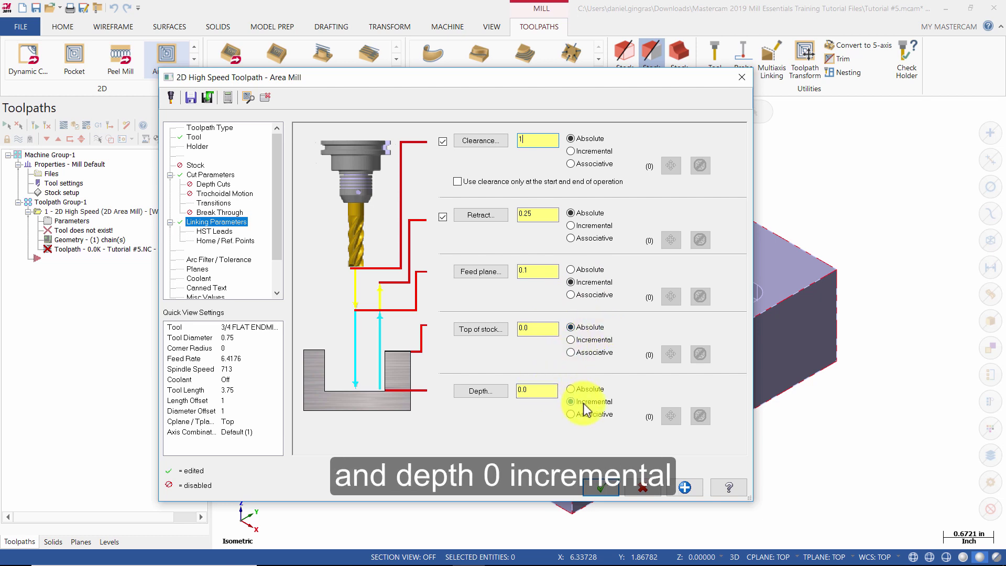
Generate the Area Mill toolpath and backplot it at increased playback speed.
click(596, 493)
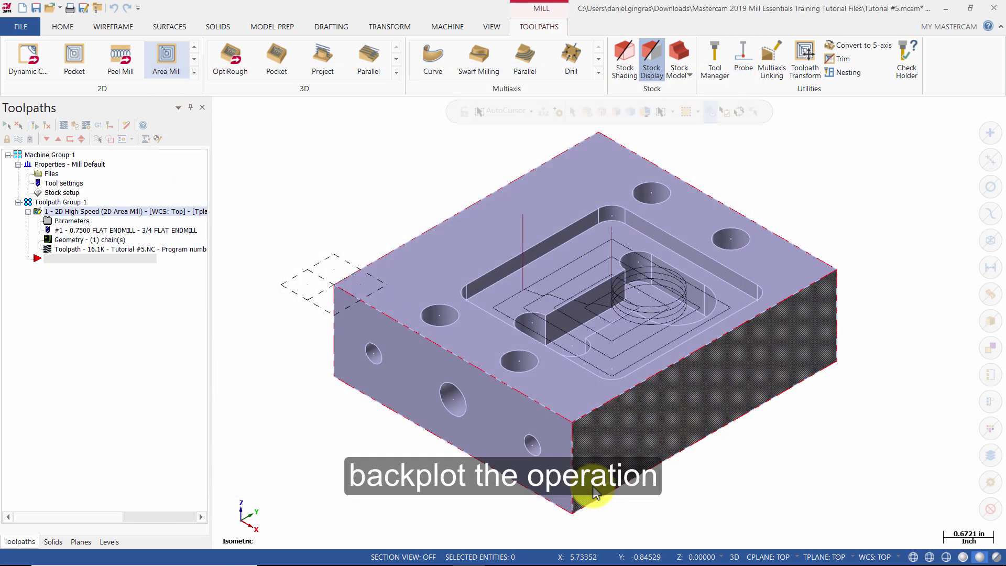
click(62, 125)
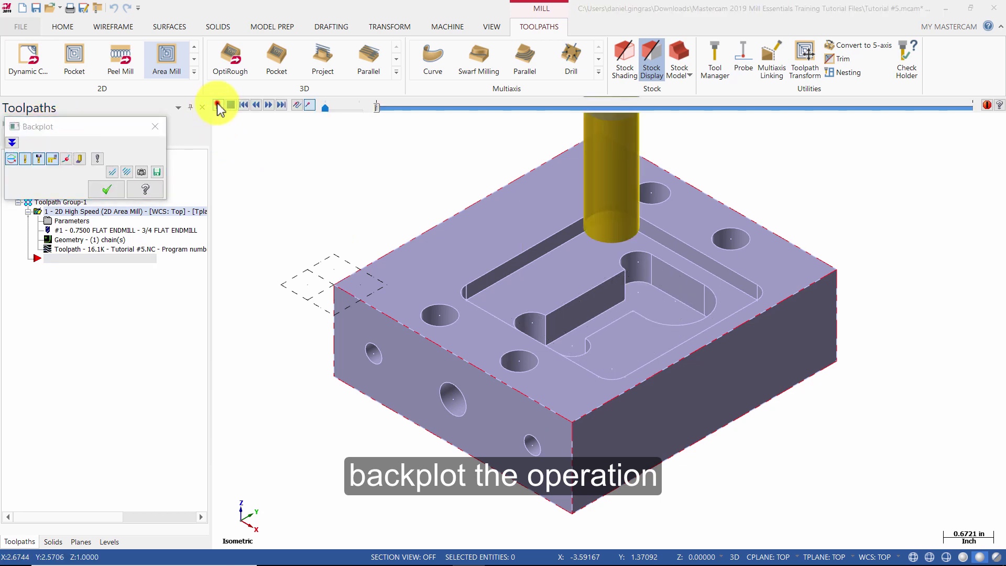
click(219, 108)
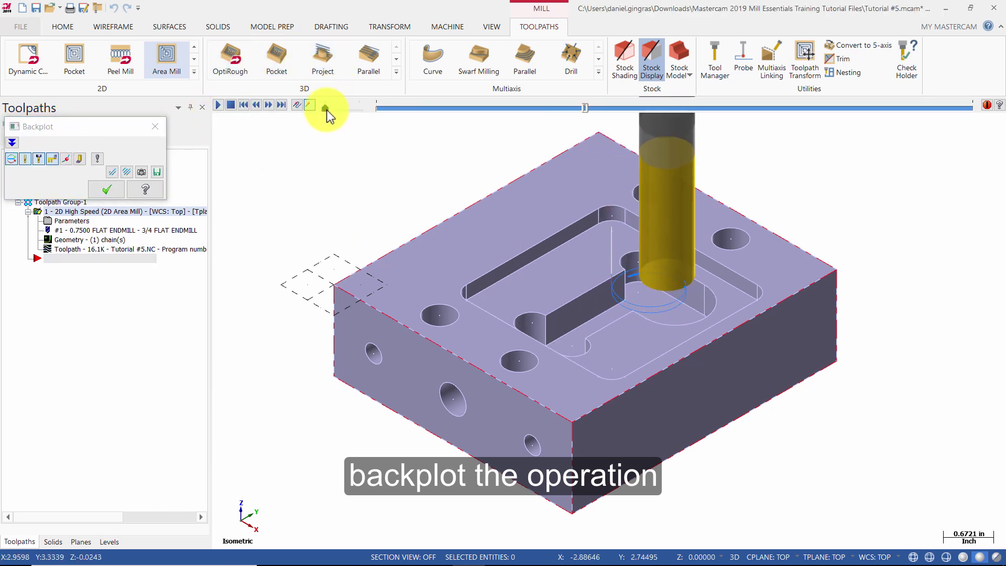
drag(340, 109, 364, 118)
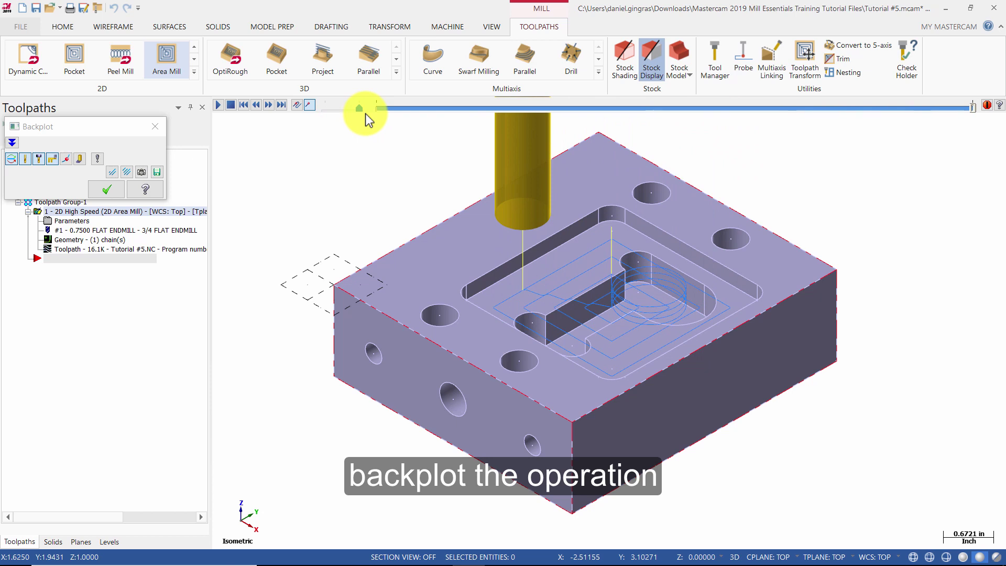
click(108, 191)
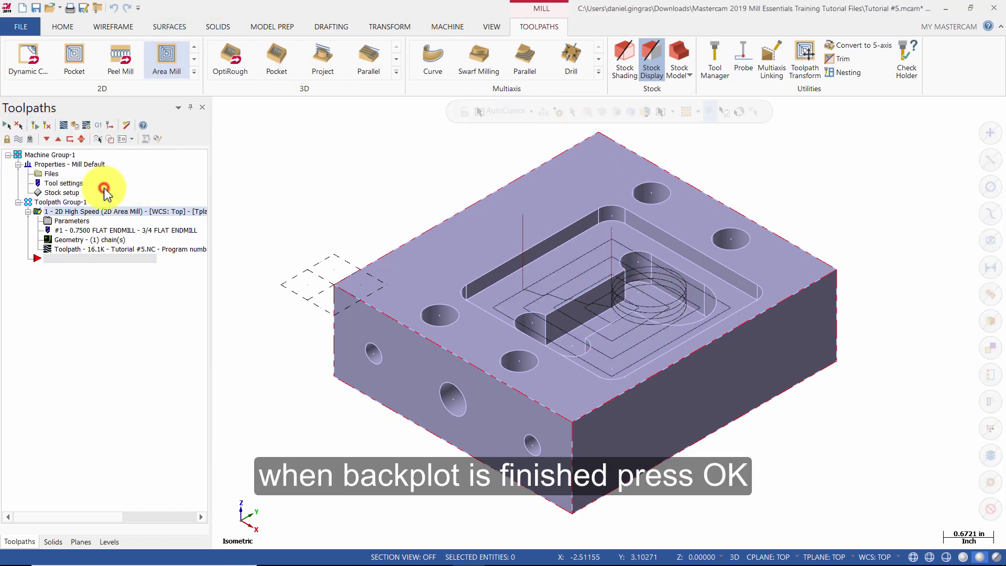
Verify the pocket cut in the Simulator with wireframe hidden, orbiting to inspect it.
click(76, 127)
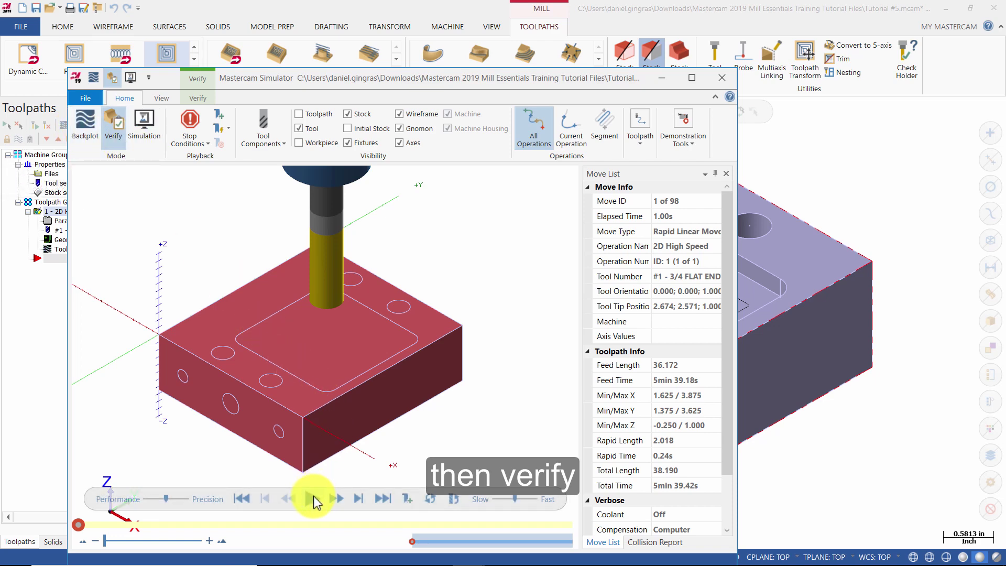
click(312, 498)
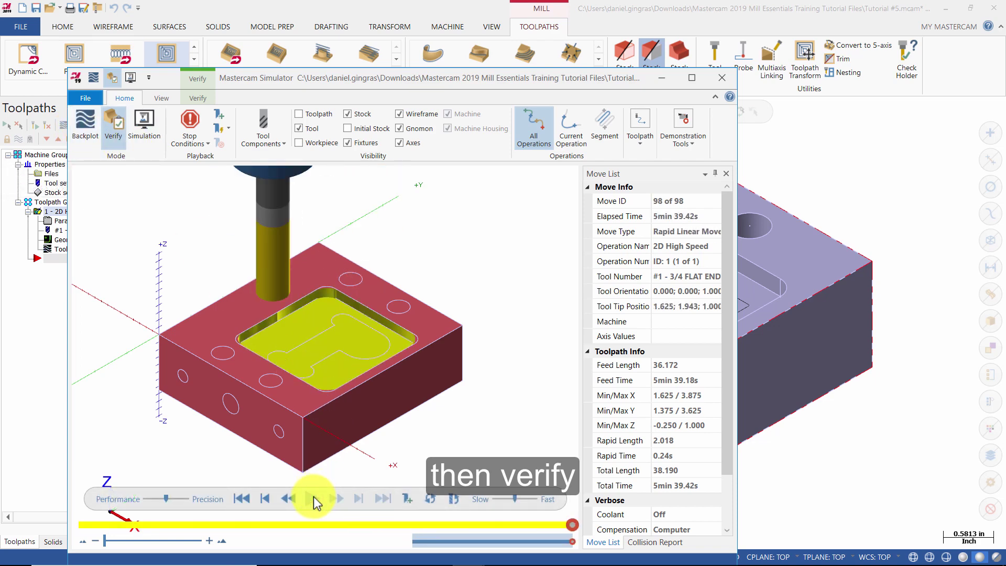
middle_drag(326, 359, 350, 360)
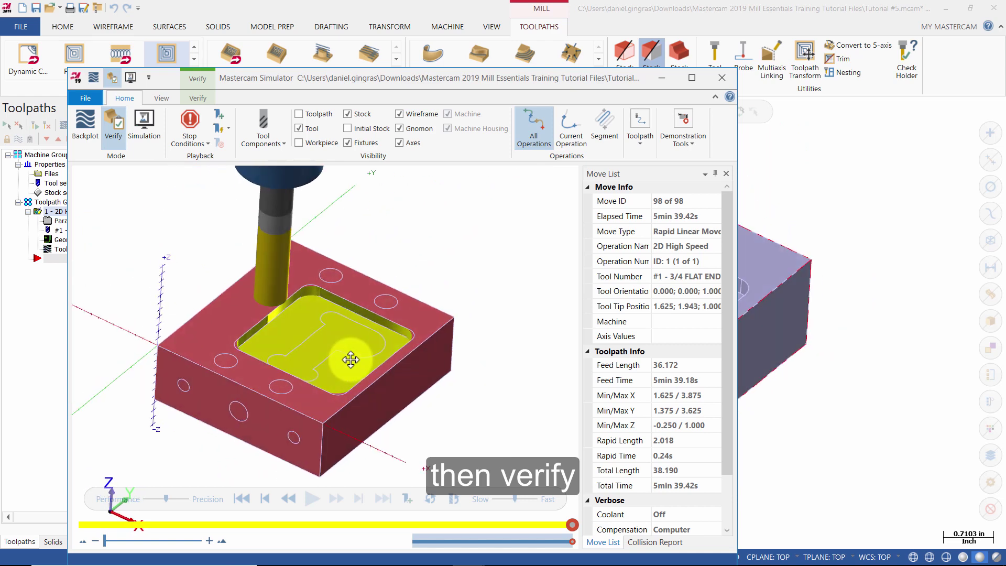
click(399, 114)
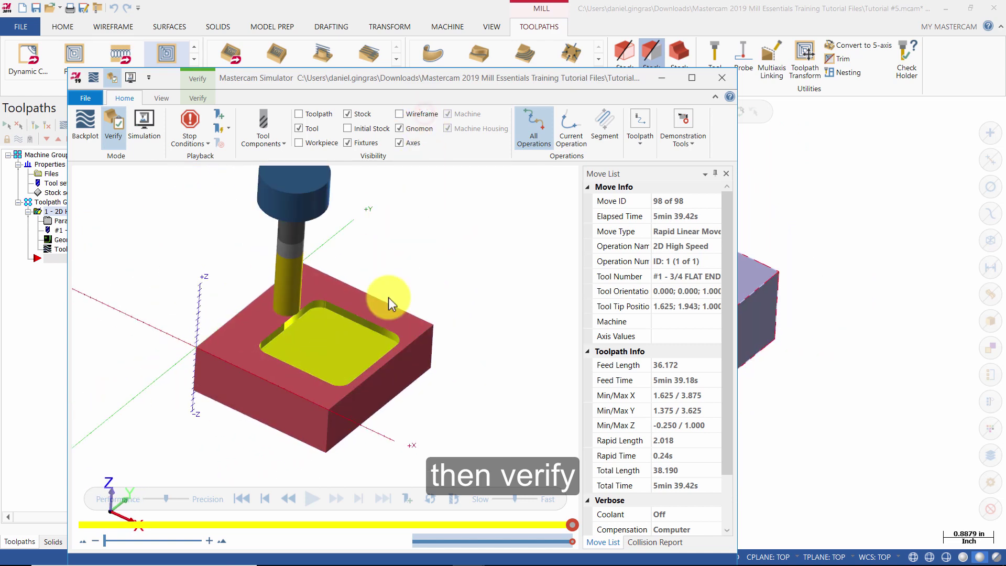
mouse_move(389, 303)
middle_down()
mouse_move(337, 303)
mouse_move(365, 303)
middle_up()
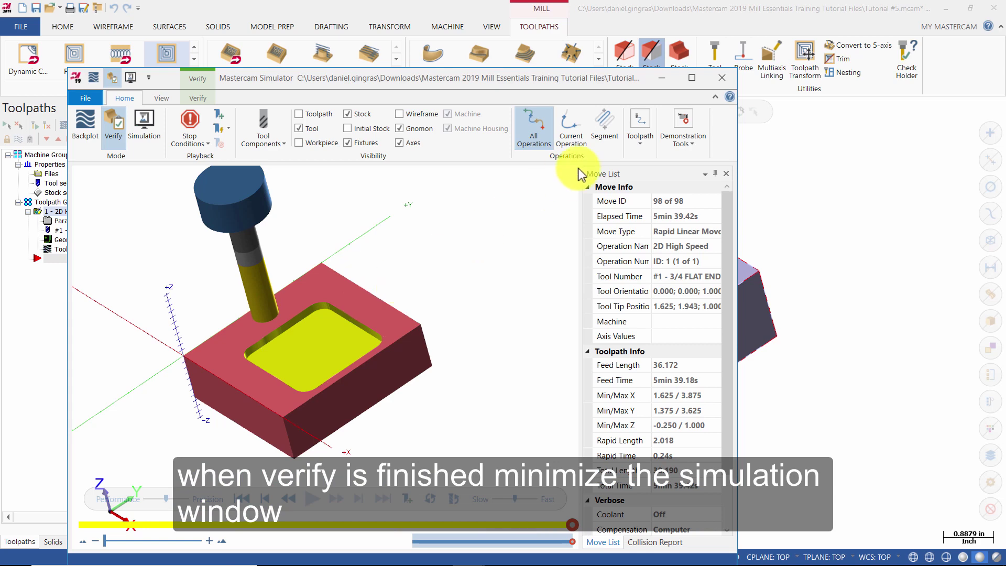
Minimize the Simulator, return to isometric view, and hide the toolpath display.
click(660, 78)
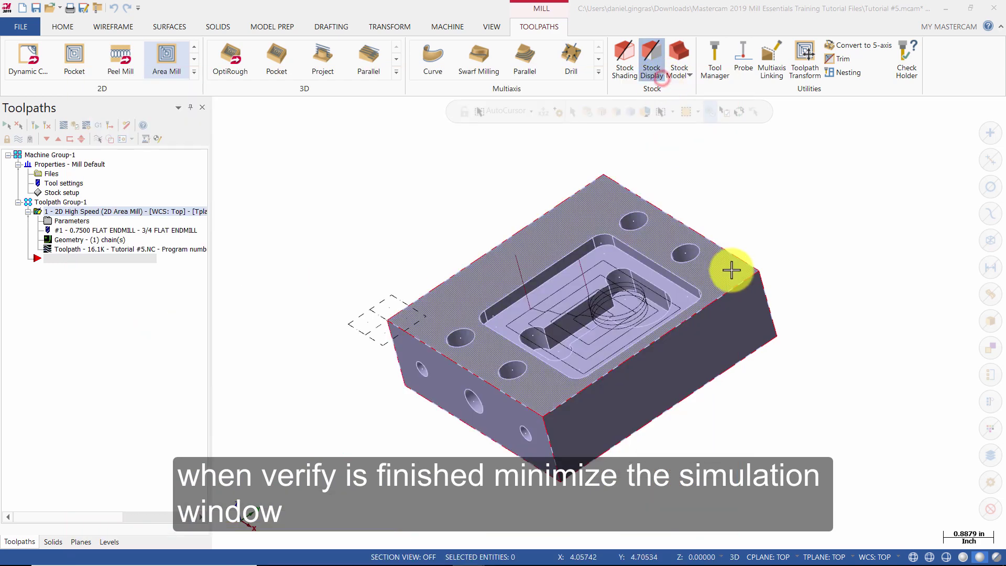
right_click(766, 229)
click(808, 330)
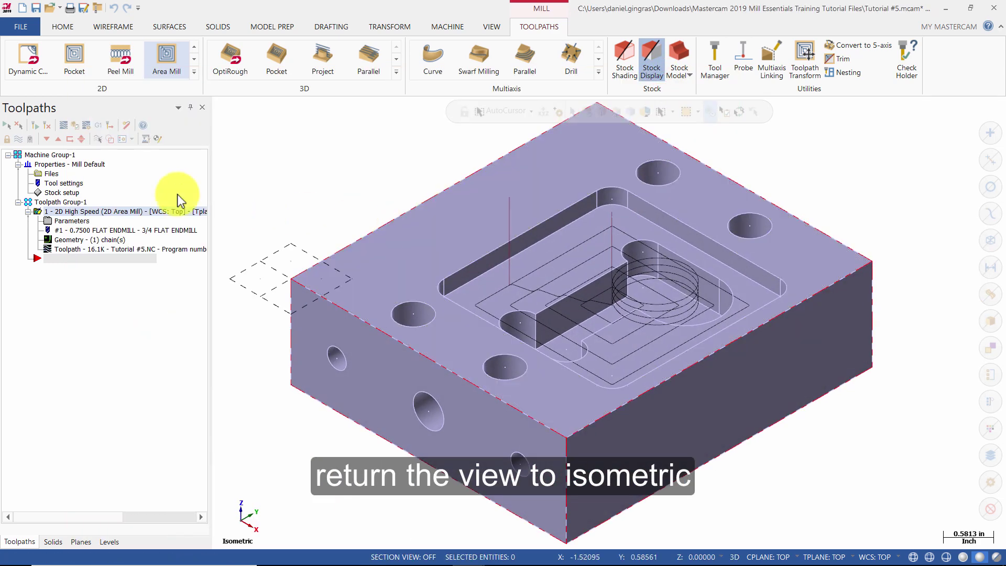
click(18, 140)
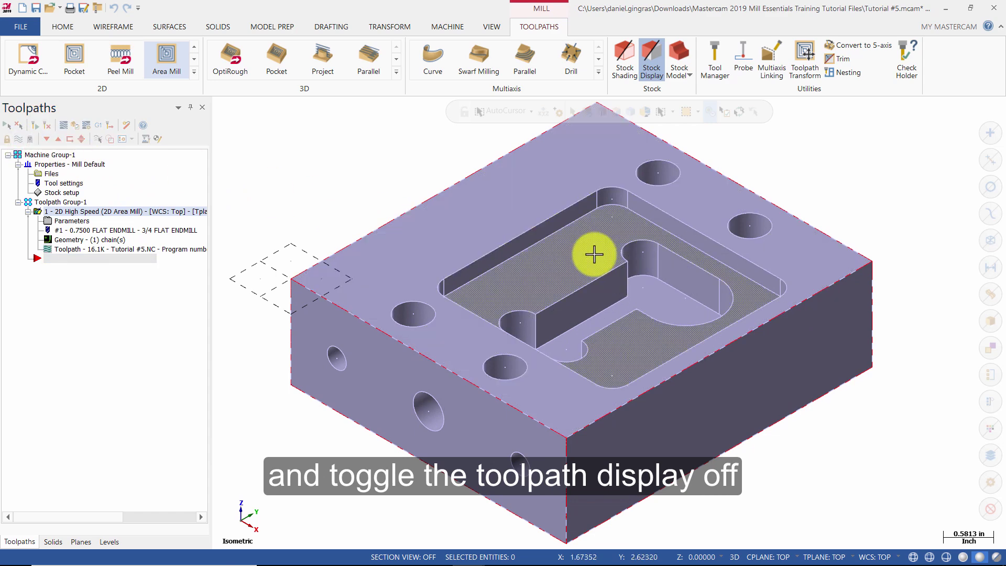